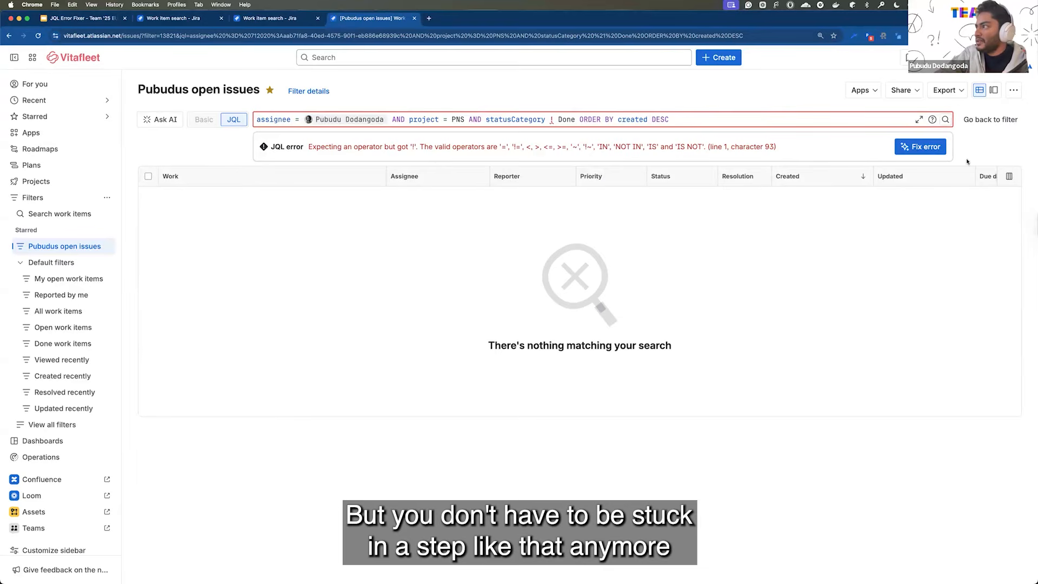
Generate an AI fix for the broken JQL query and accept the suggestion with project = PNSC and statusCategory != Done.
click(936, 149)
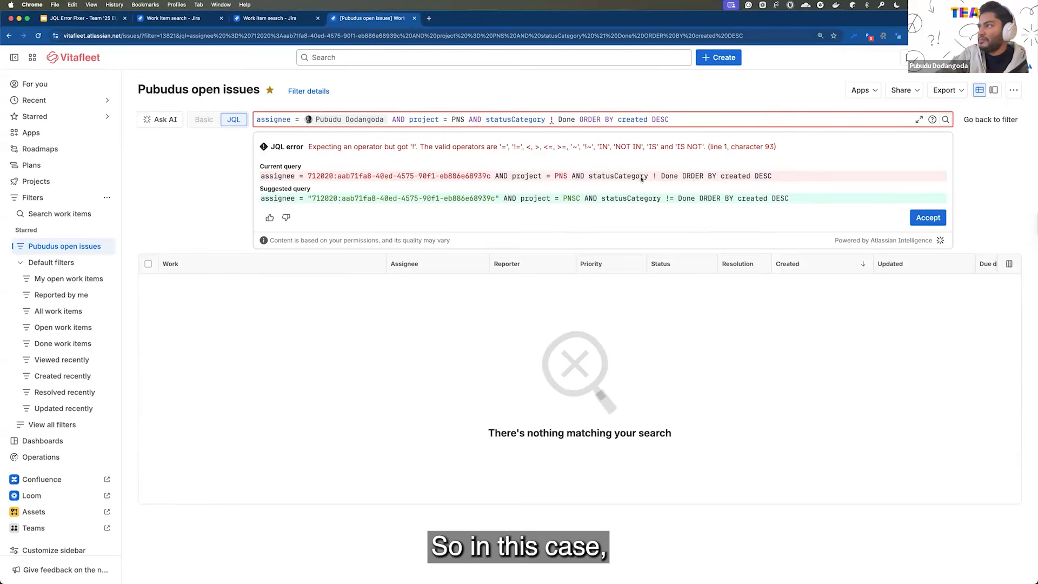
click(556, 121)
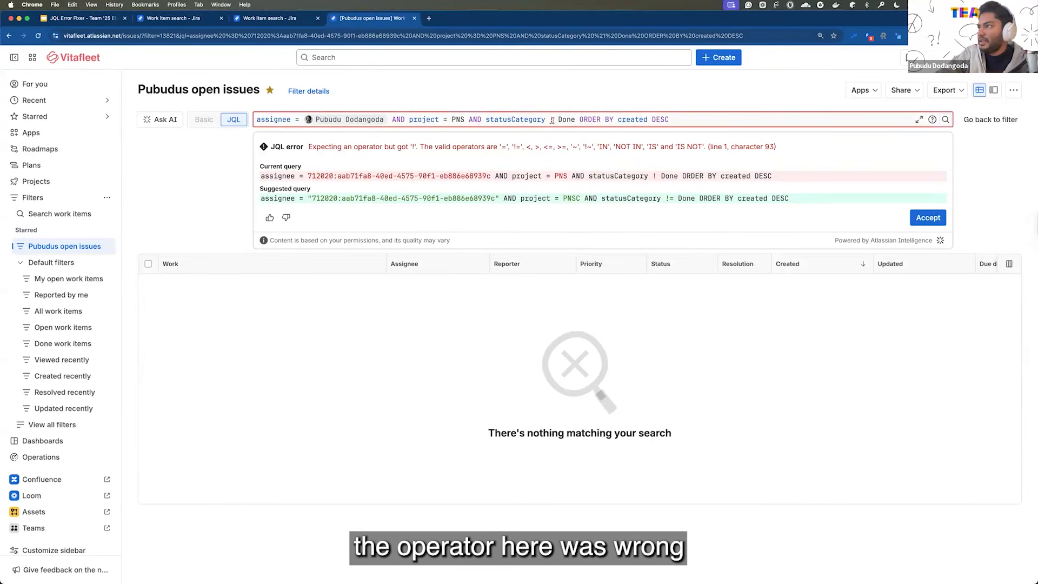
drag(554, 176, 563, 177)
click(692, 217)
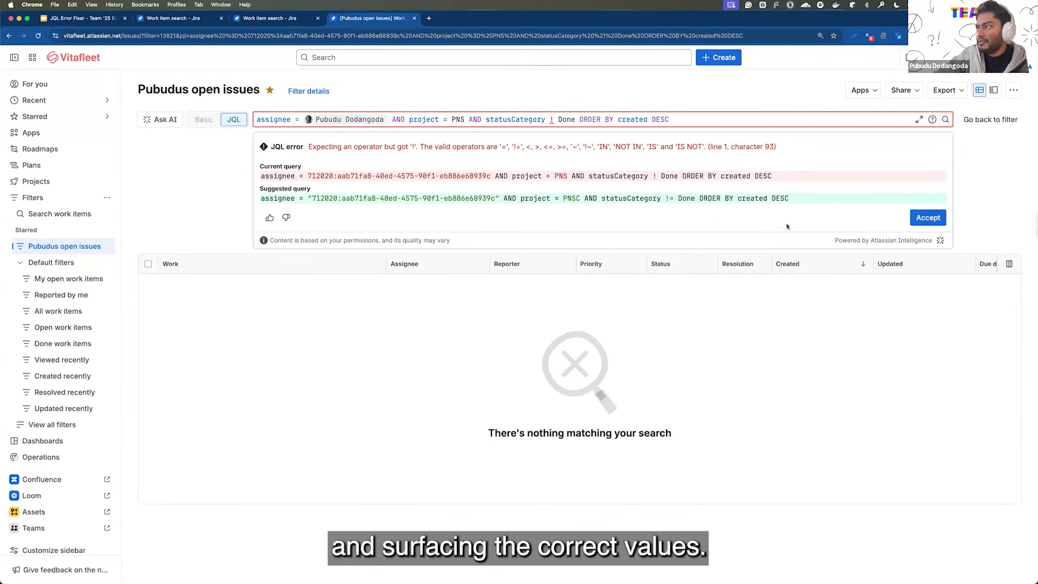
click(921, 218)
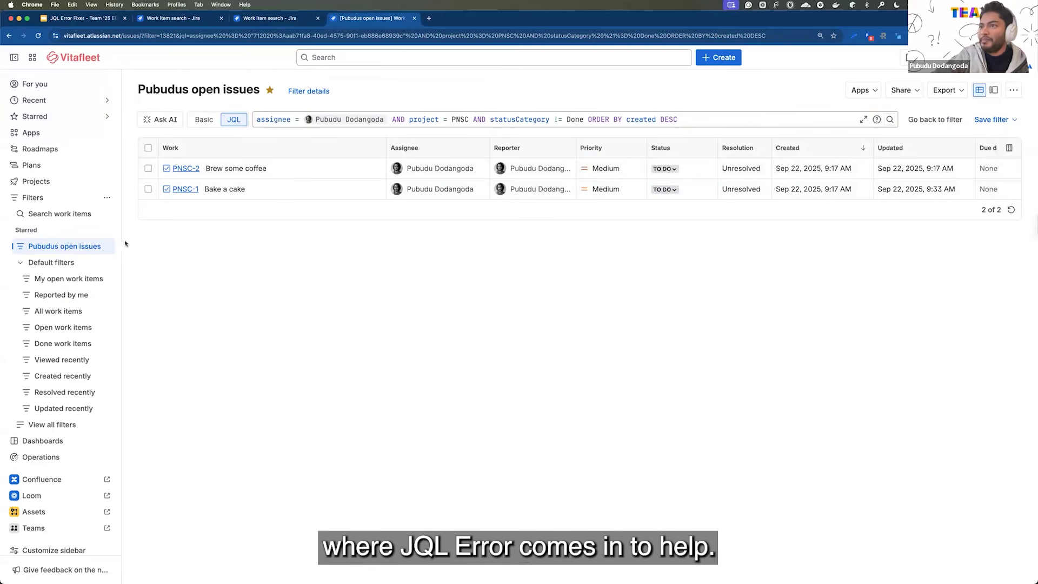
In the first work item search, load the starred open issues filter and accept the suggested query correcting the project to PNSC.
click(171, 19)
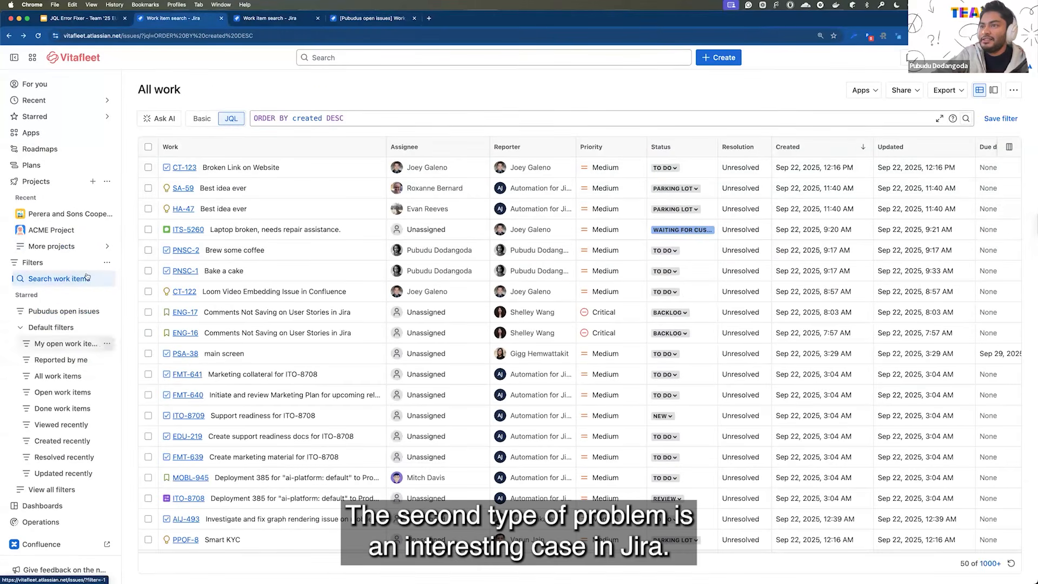
click(76, 313)
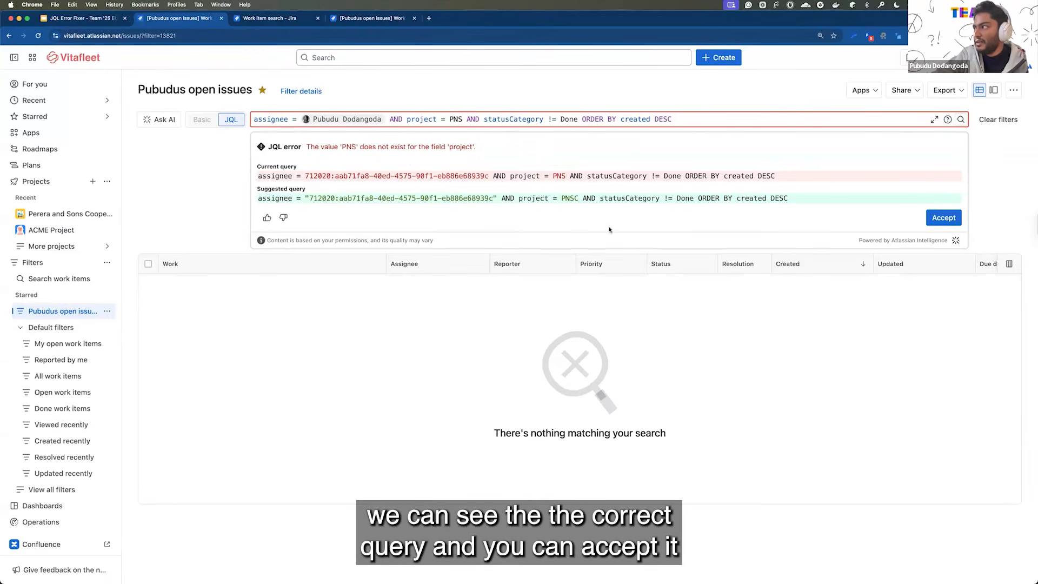
click(943, 217)
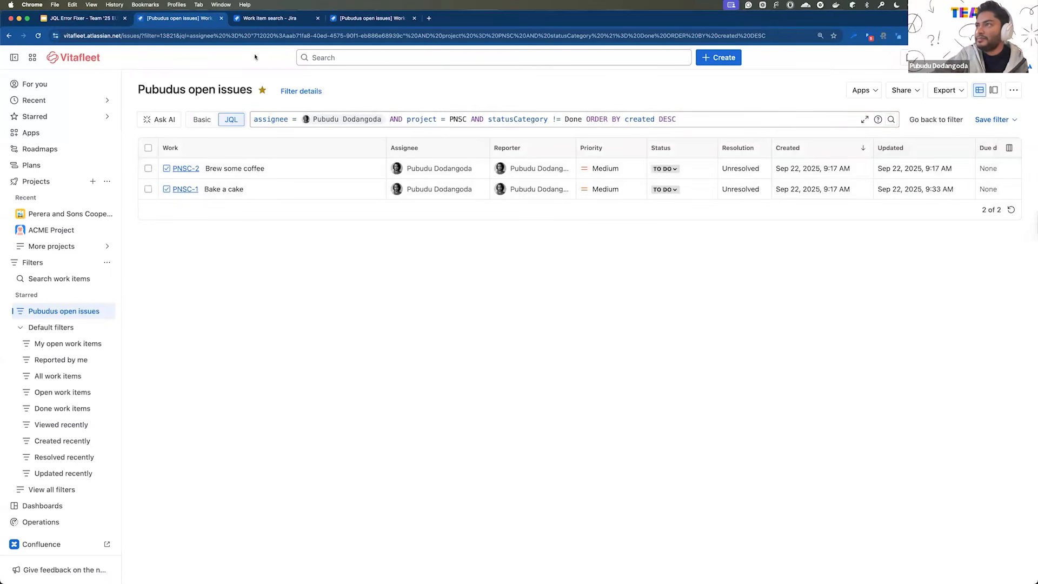
In the other work item search, switch the query to Basic mode and filter the work items by ACME Project.
click(285, 20)
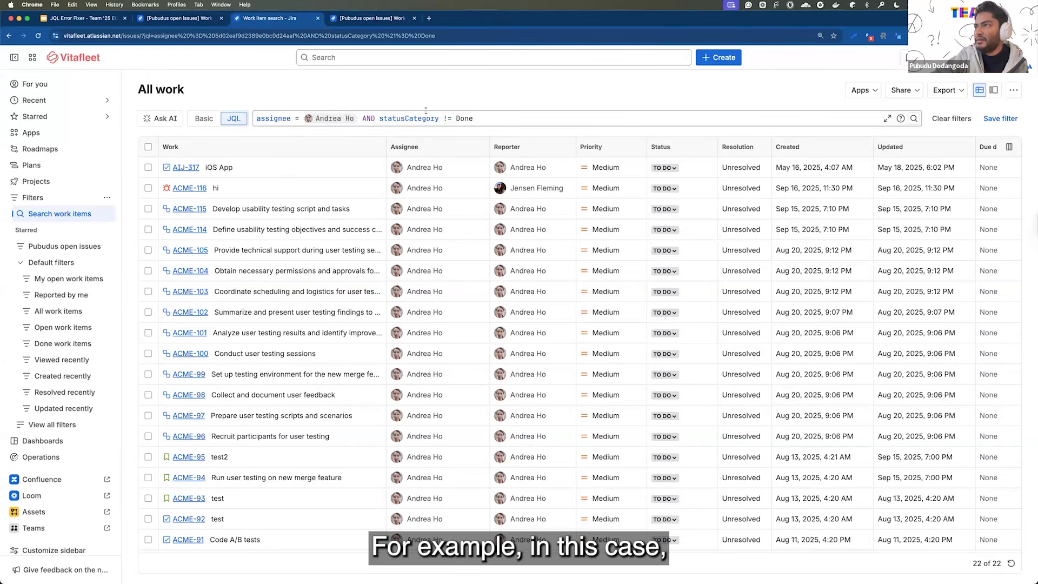
click(204, 118)
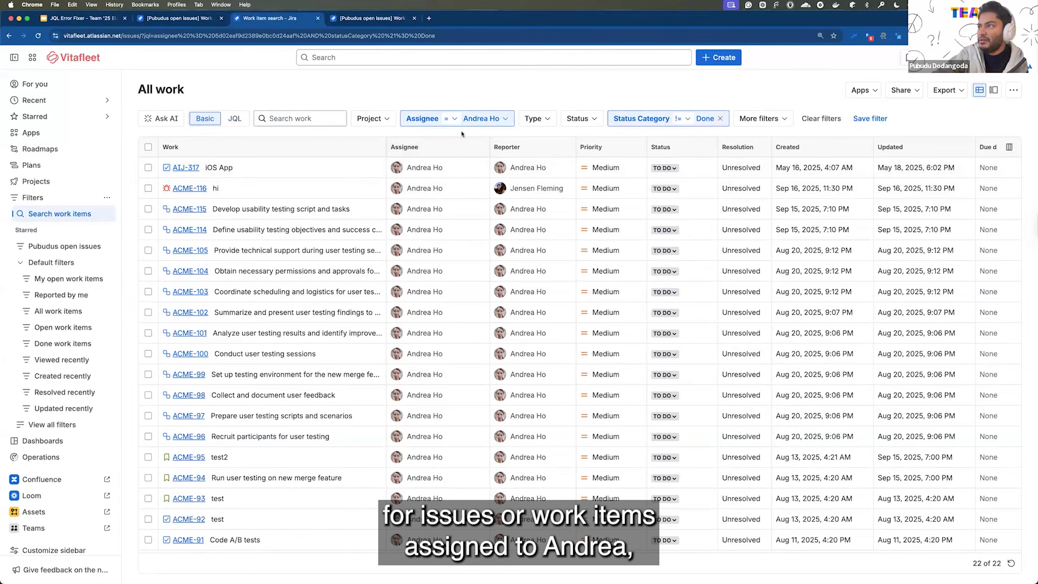
click(389, 115)
click(393, 215)
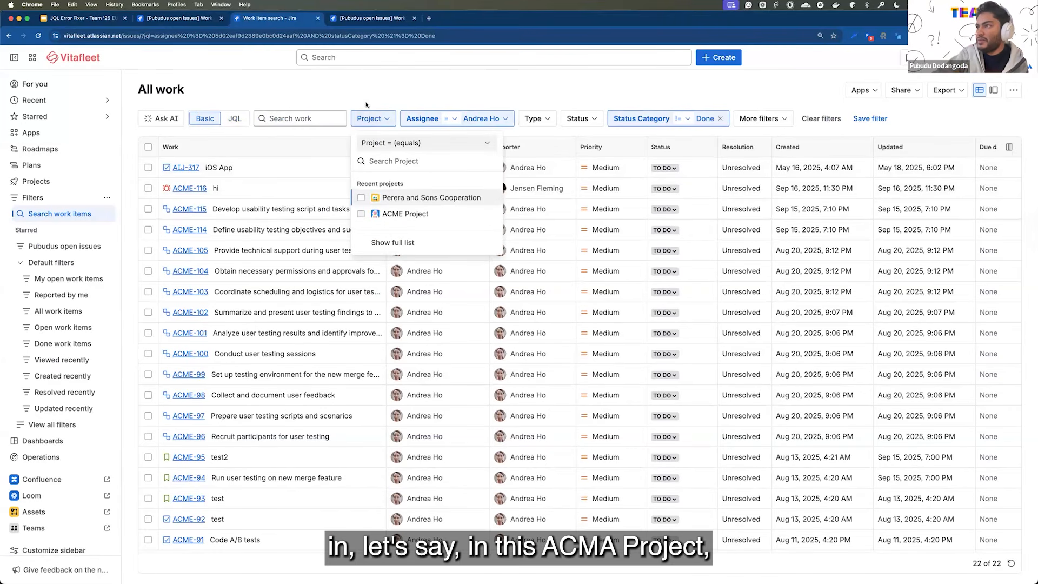
click(656, 105)
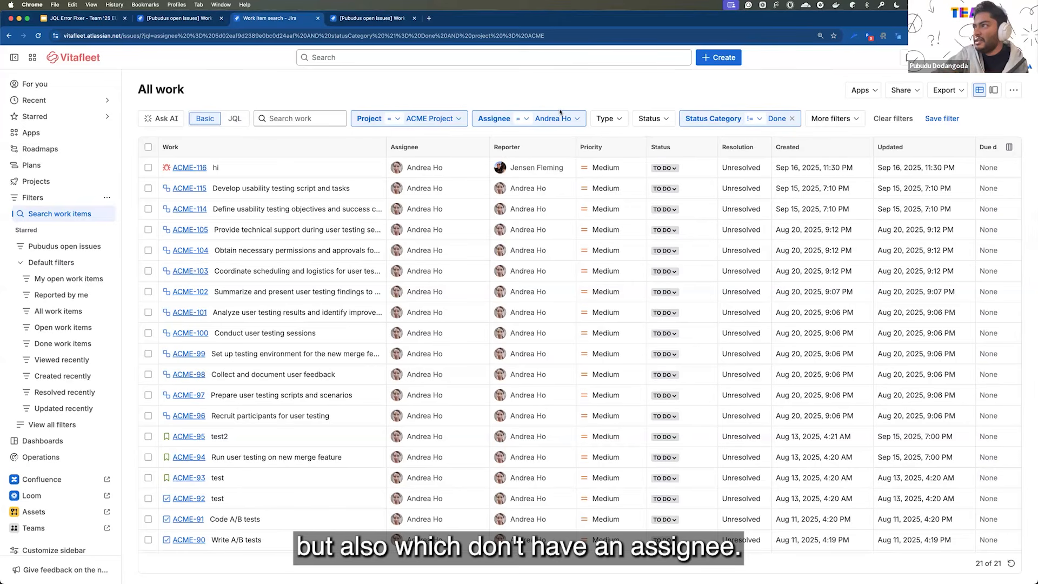
Examine the assignee filter's options, including Unassigned, without changing the selection.
click(576, 118)
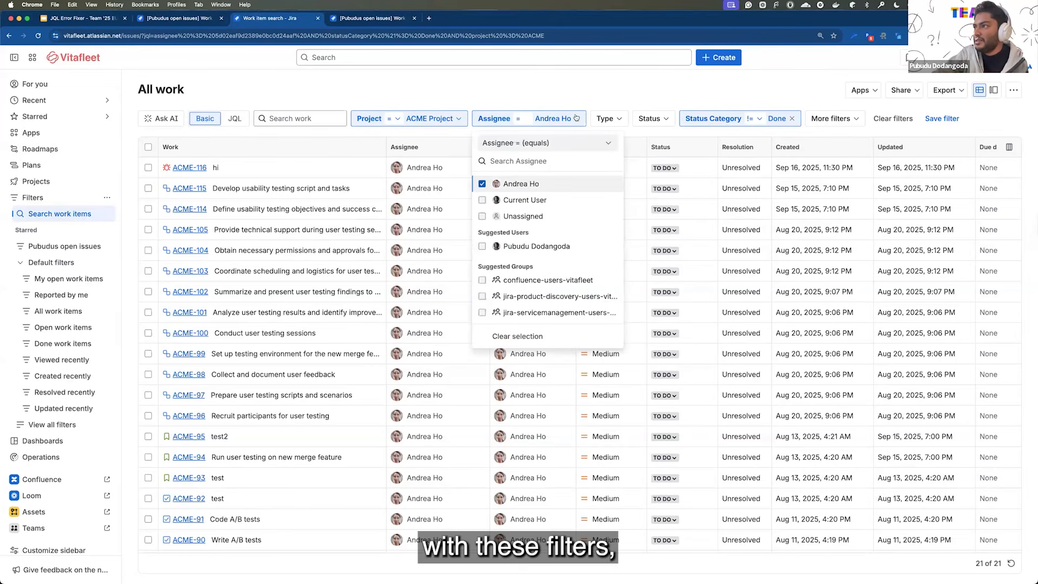
click(590, 103)
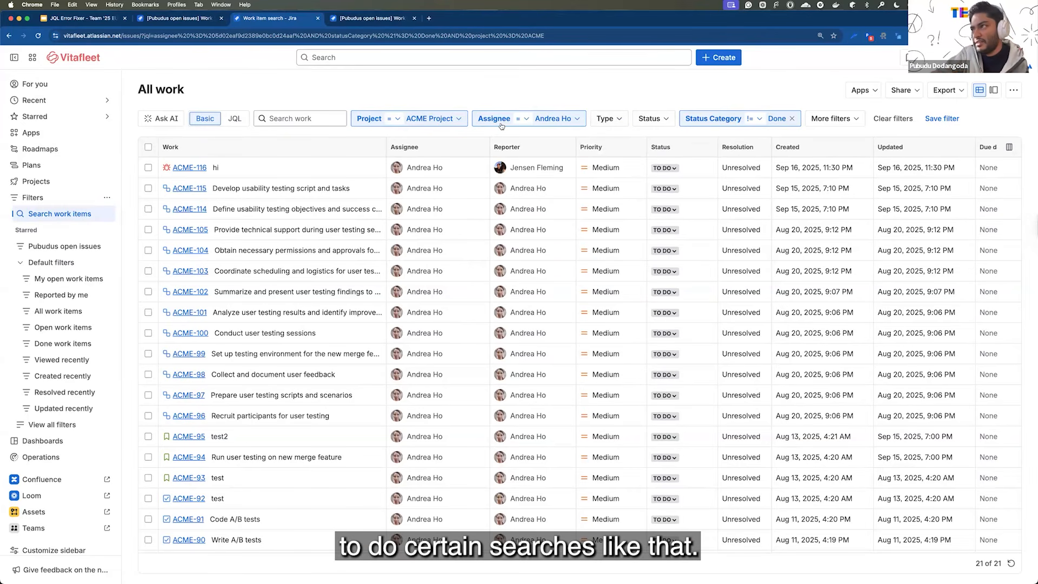
click(575, 119)
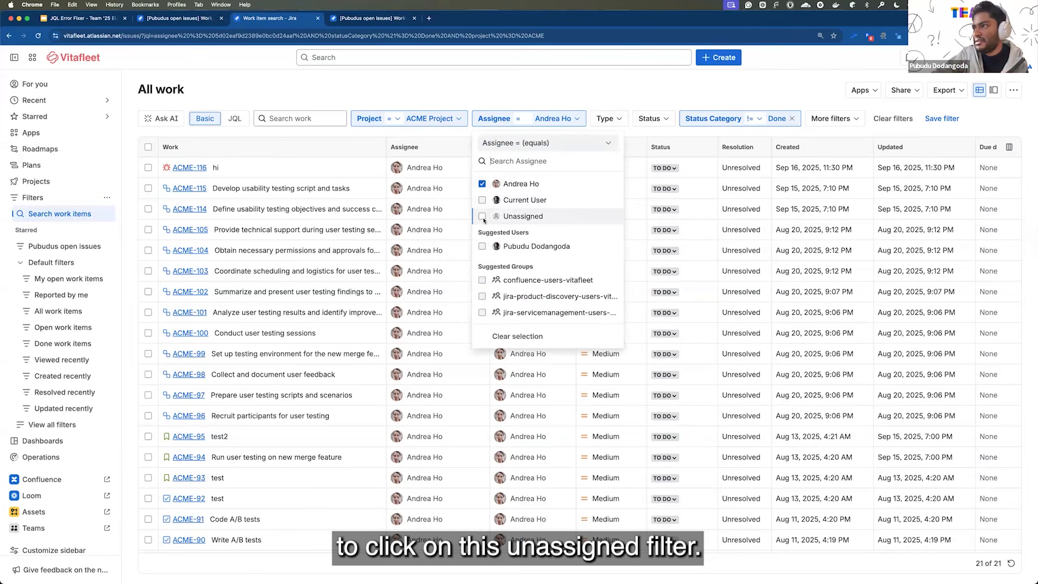
click(468, 104)
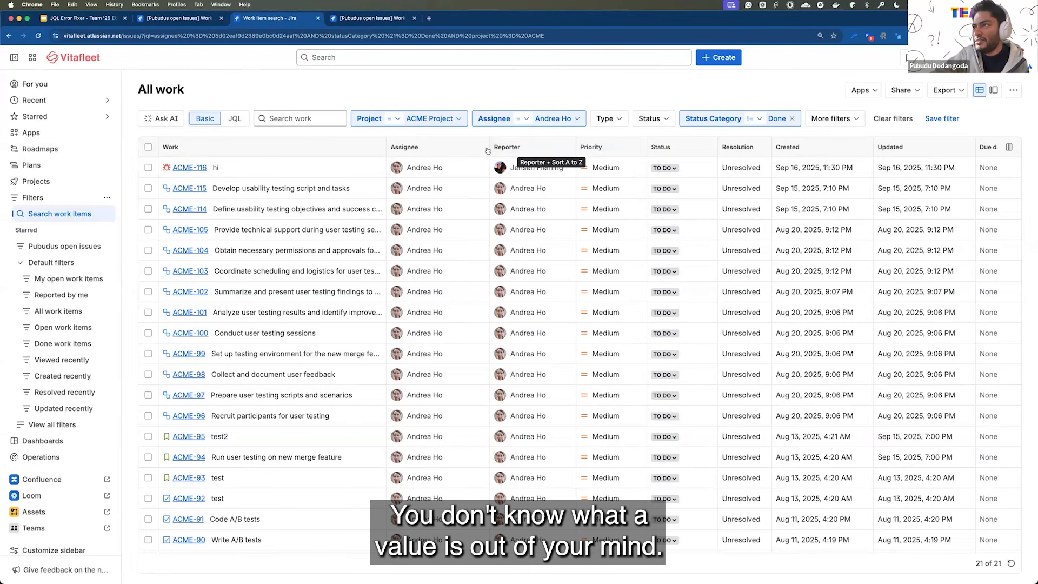
Switch to JQL mode, expand the query editor and insert "project is ACME and" before the assignee clause.
click(235, 118)
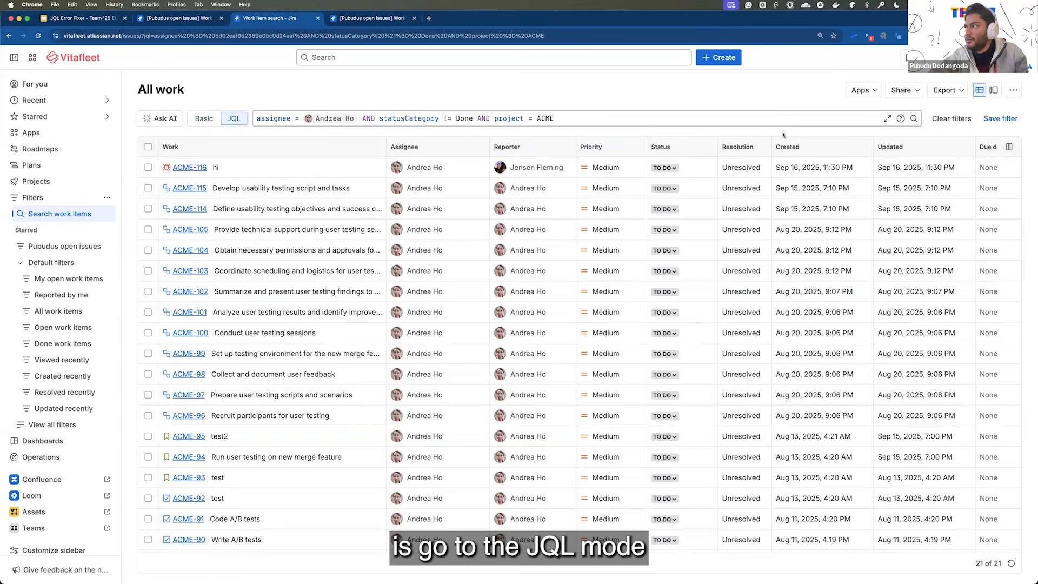
click(887, 117)
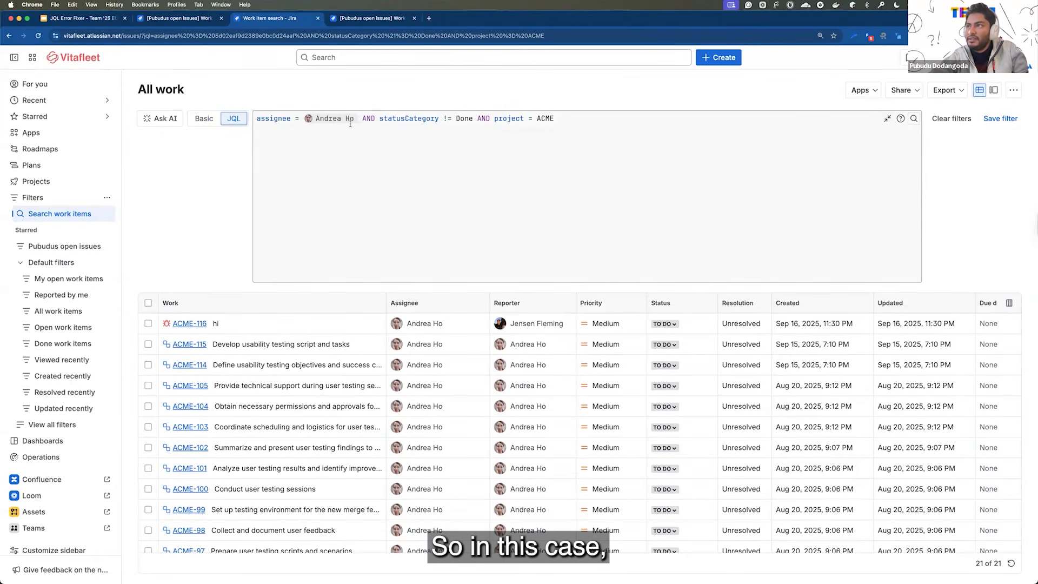
click(258, 119)
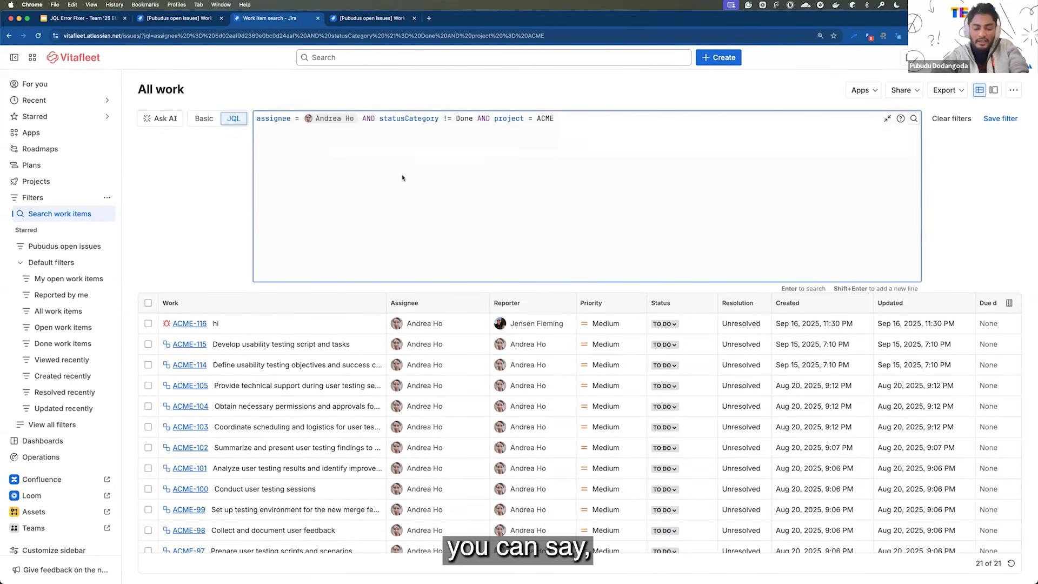
text(project is )
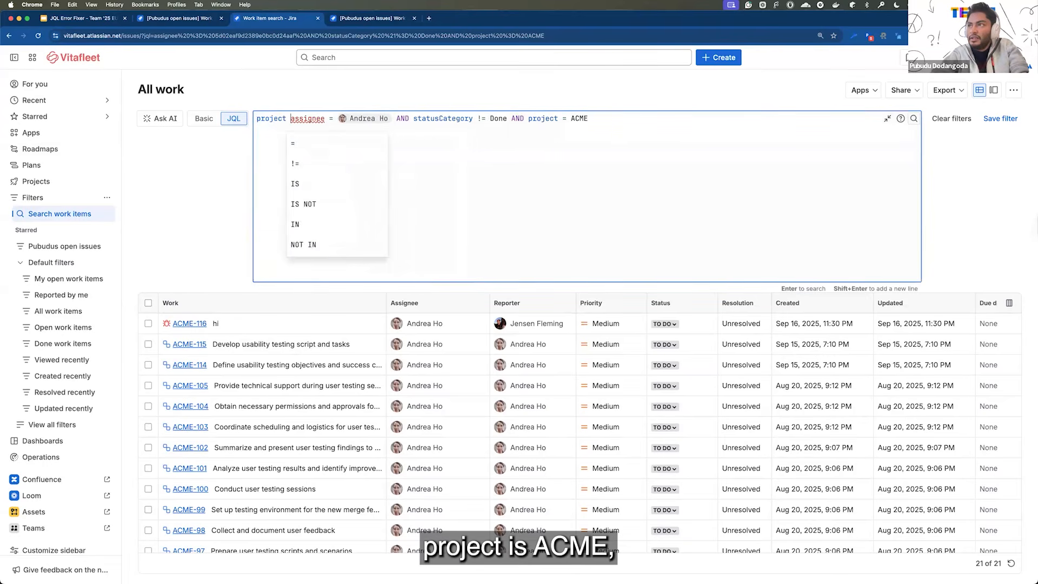
text(ACME )
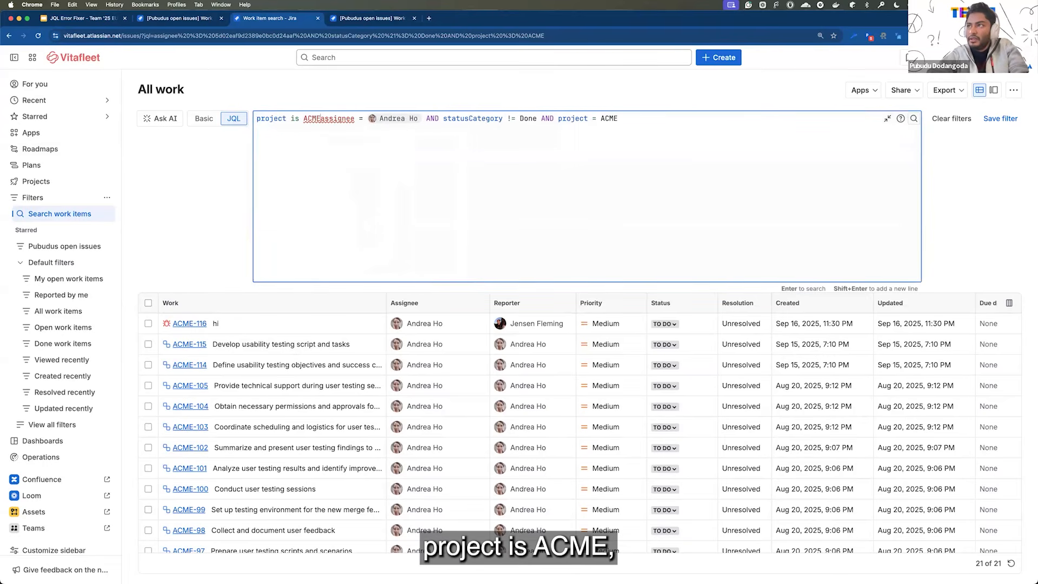
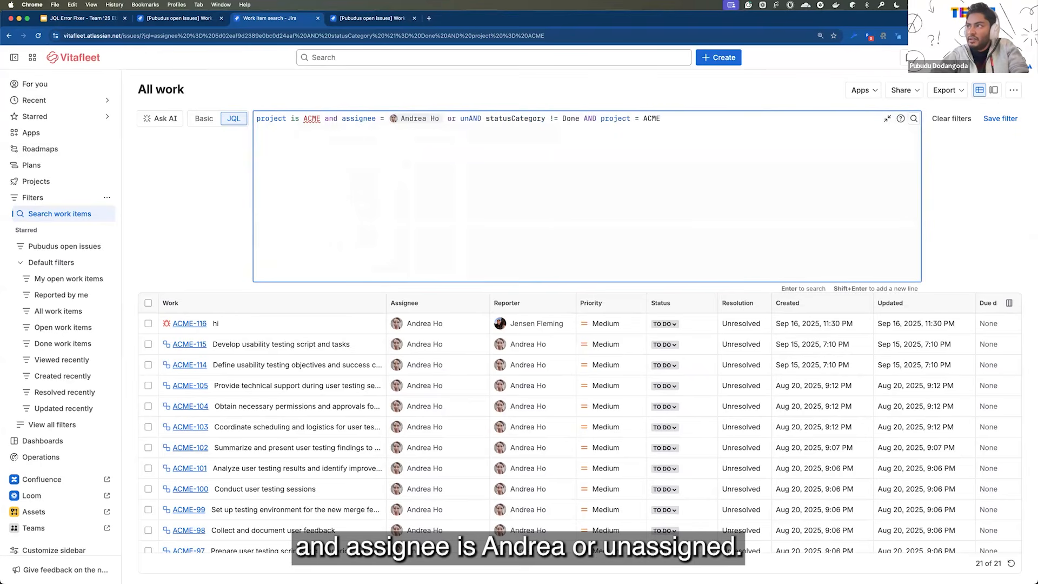
text(assigned)
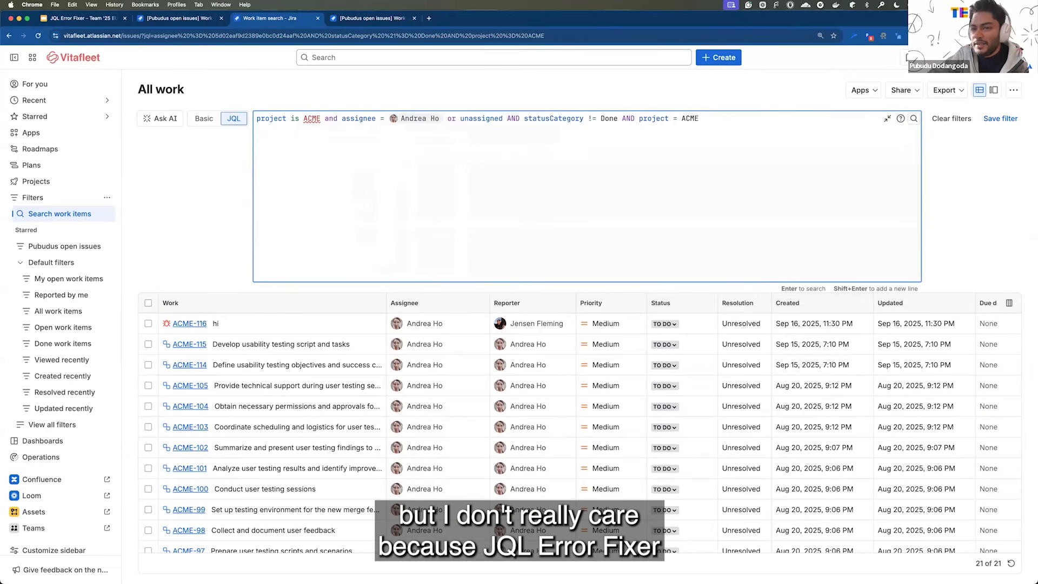
Add "or unassigned" after the assignee's name in the query and run the search.
key(Return)
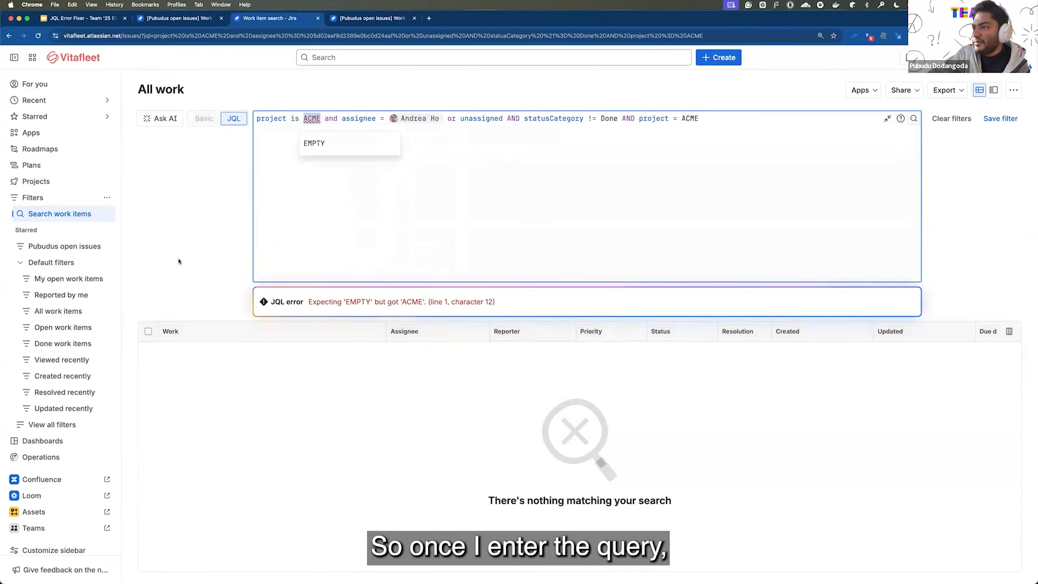
Collapse the editor, accept the suggested ACME query with "OR assignee IS EMPTY" and statusCategory != Done, and review the listed work items.
click(887, 118)
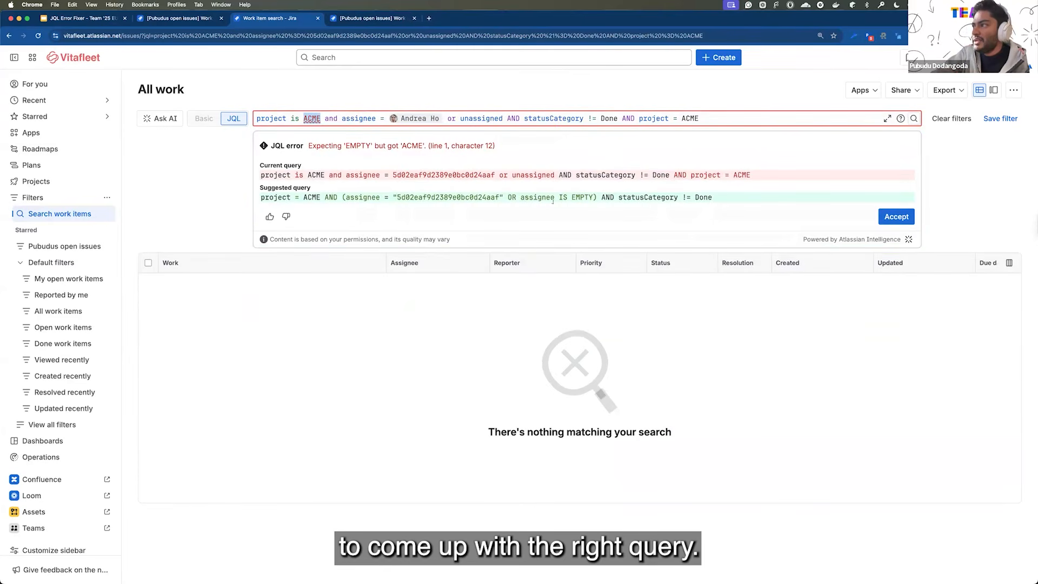
click(893, 216)
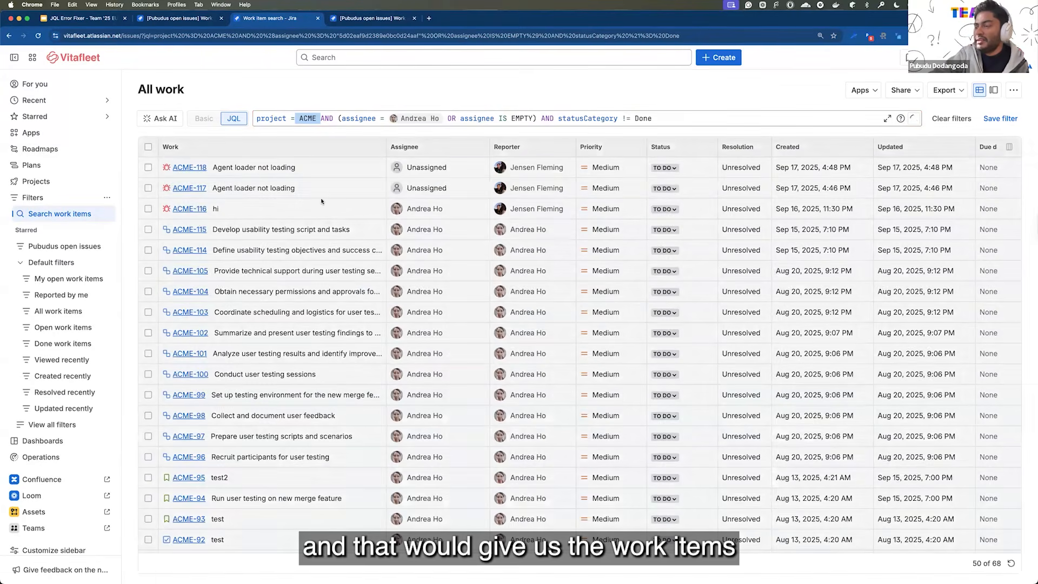
scroll(419, 232, down, 5)
scroll(419, 232, down, 3)
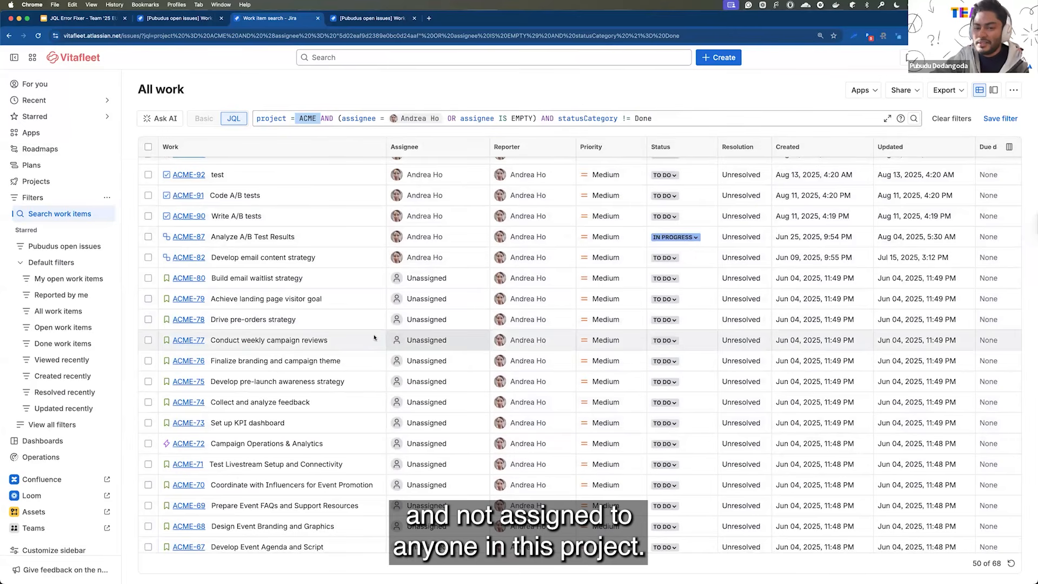
click(393, 104)
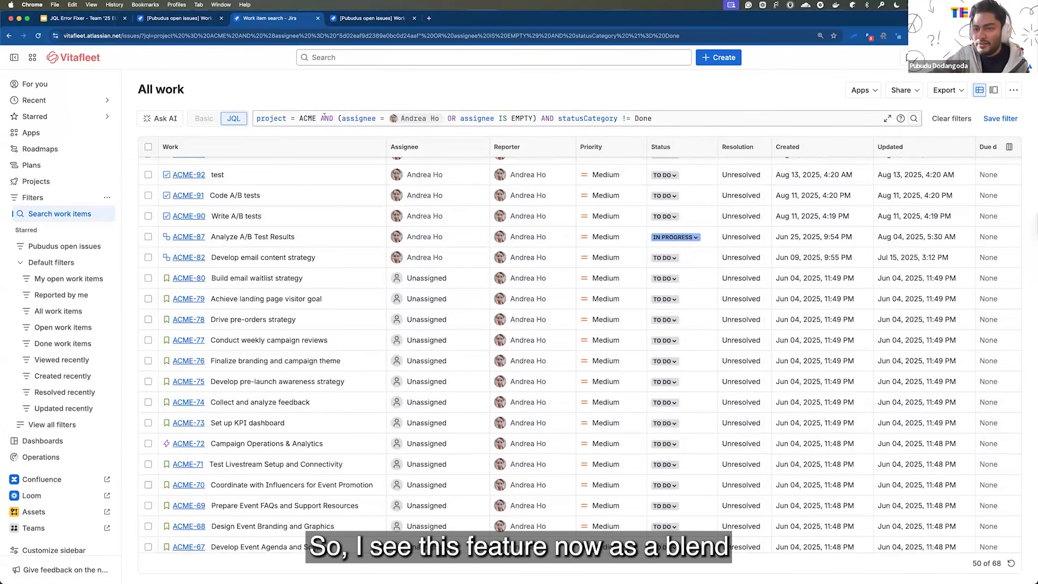